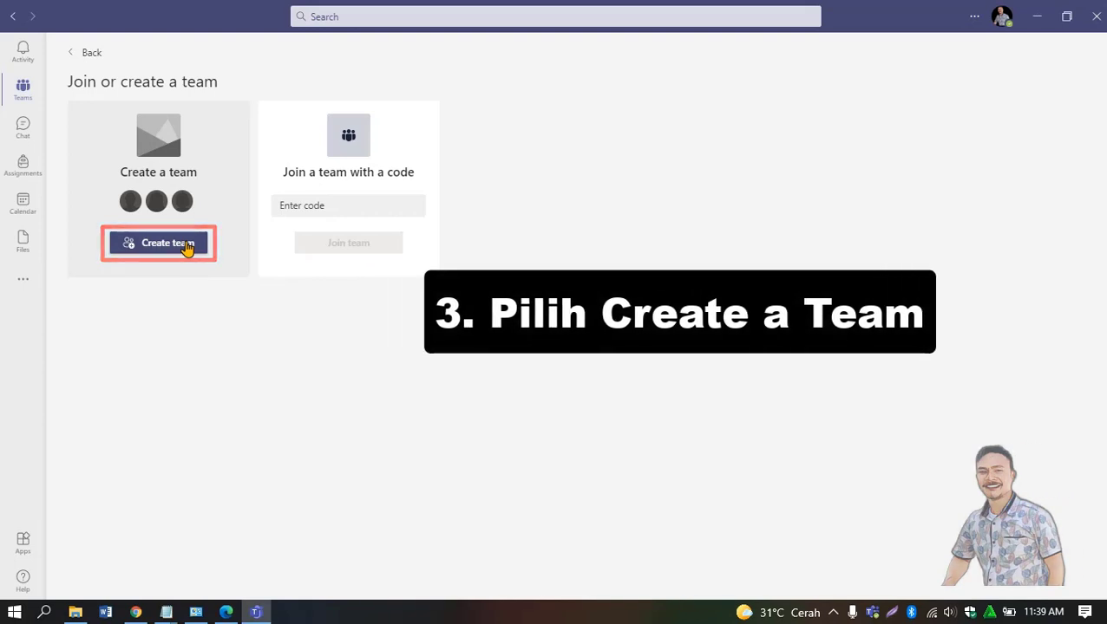
# - Create a Class team named "XI IPS 1-GEOGRAFI-" plus the teacher's name, without adding students or teachers
pyautogui.click(185, 245)
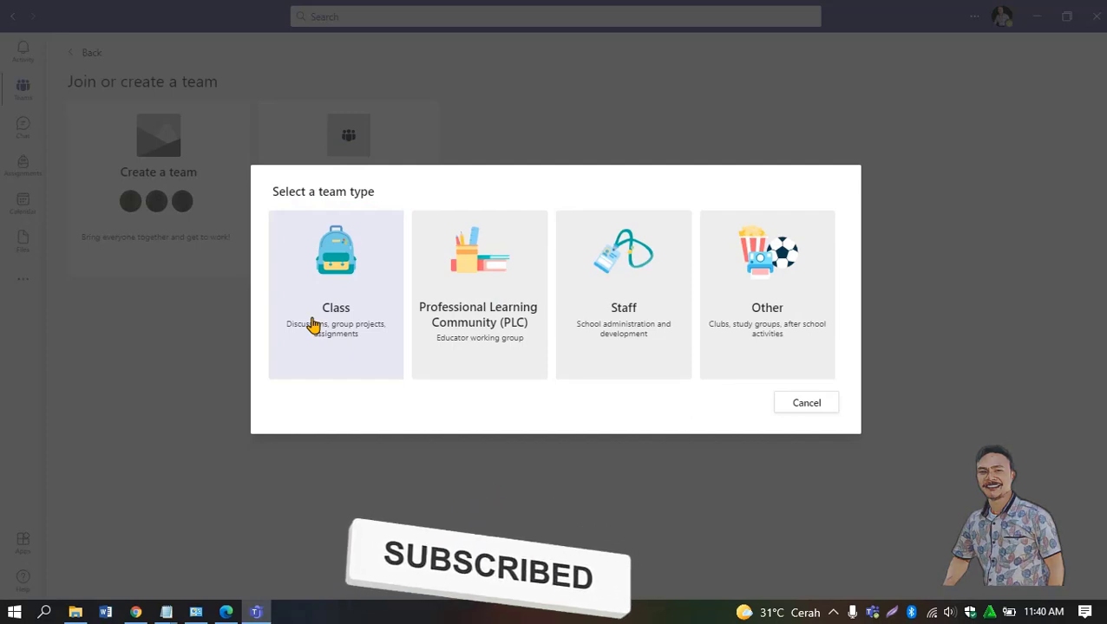
pyautogui.click(313, 325)
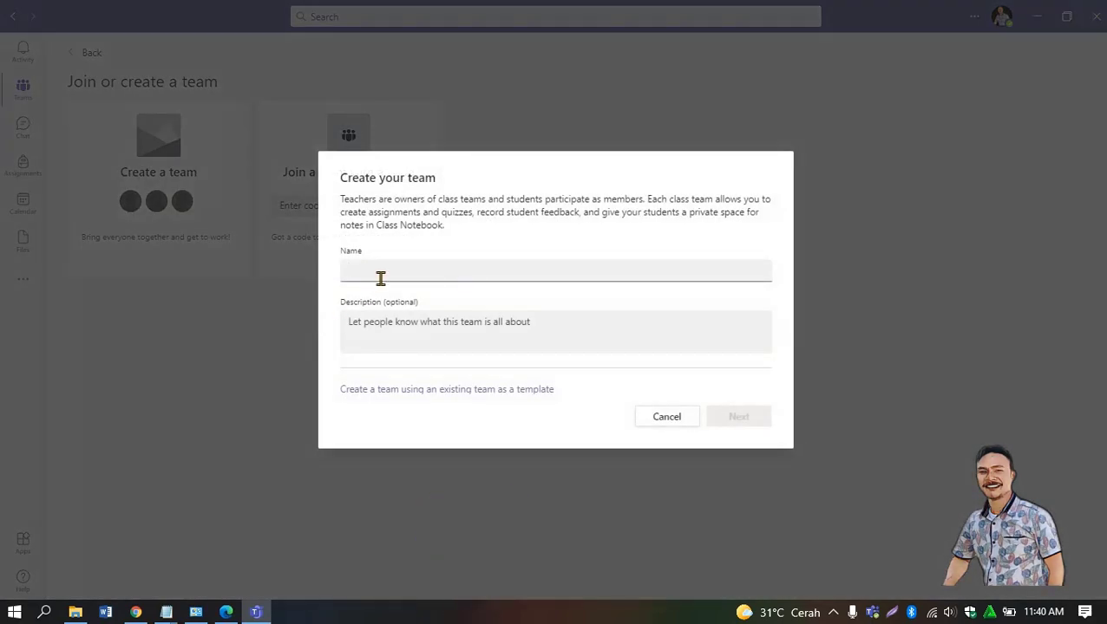
pyautogui.write('XI')
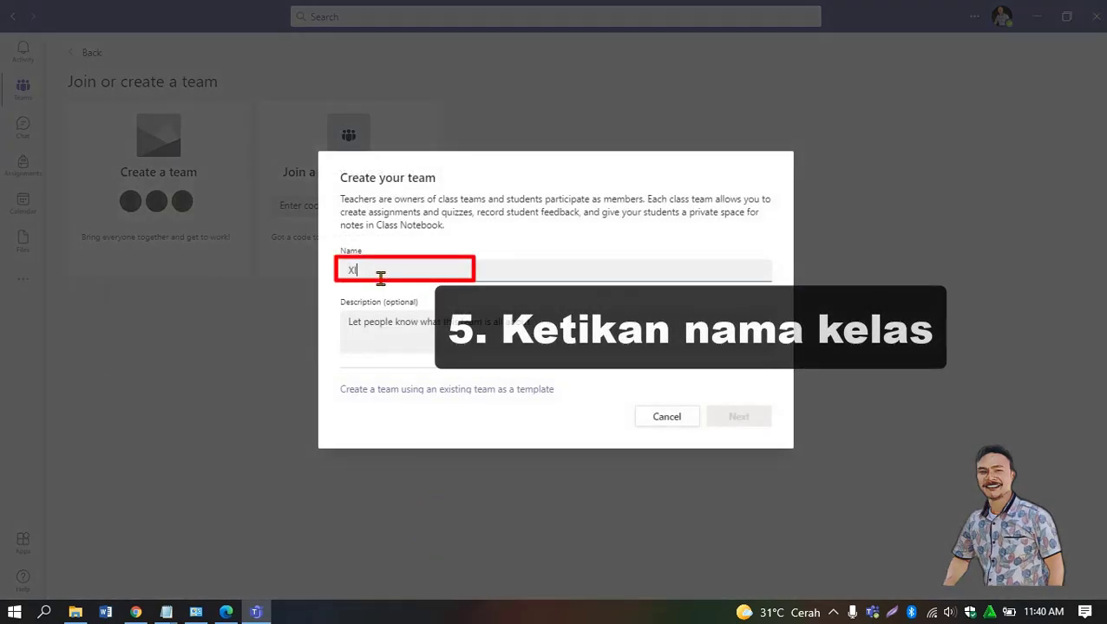
pyautogui.write(' IPS')
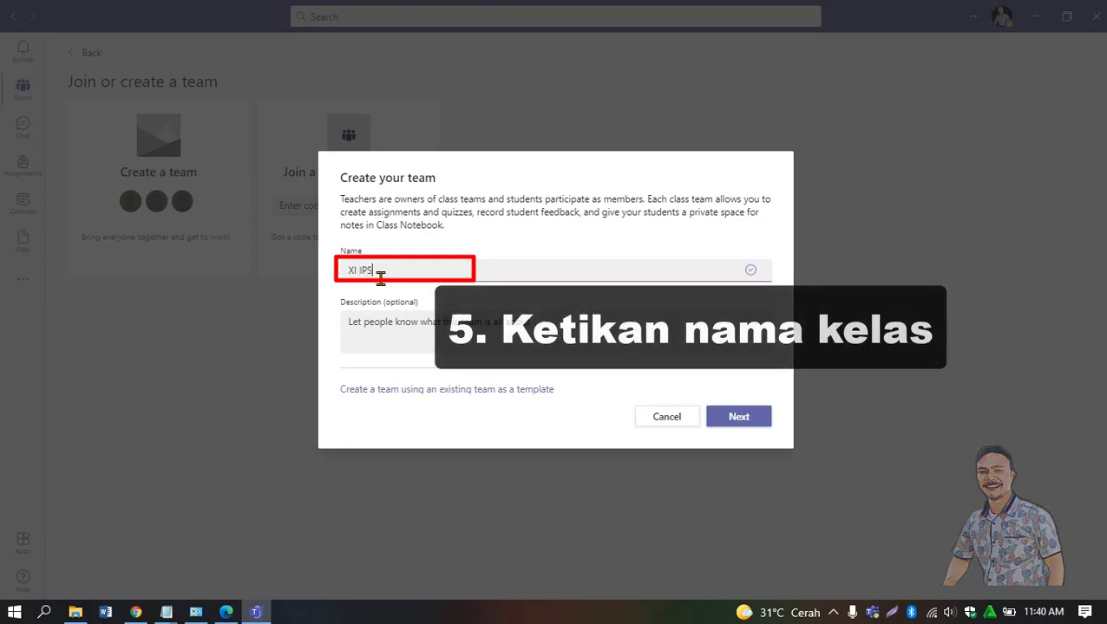
pyautogui.write(' 1-GEOGRAFI-DARFIN')
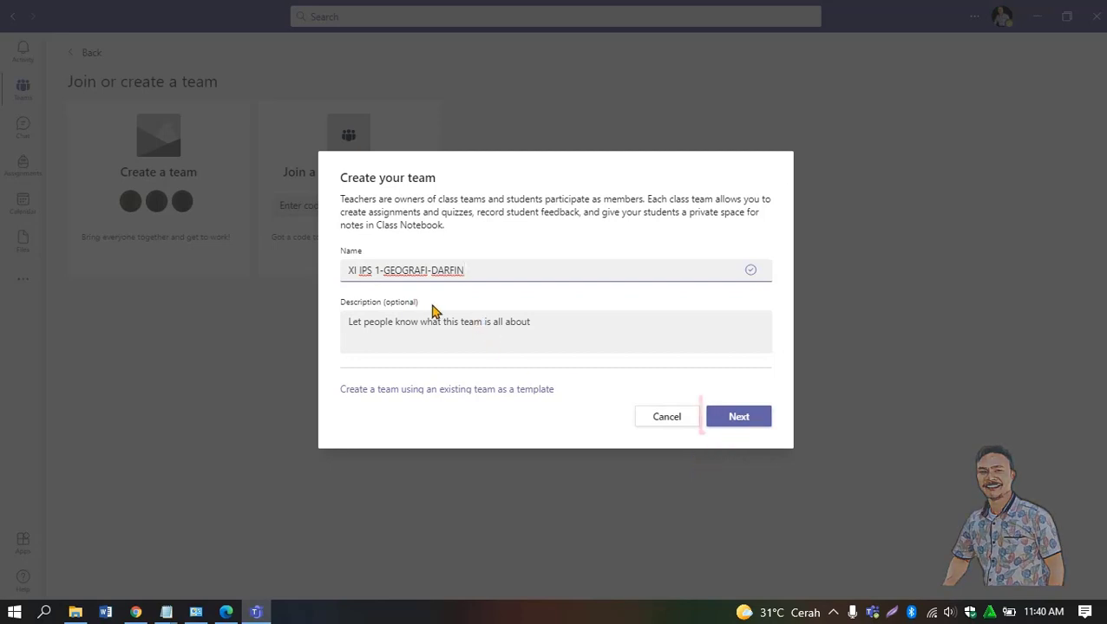
pyautogui.click(738, 420)
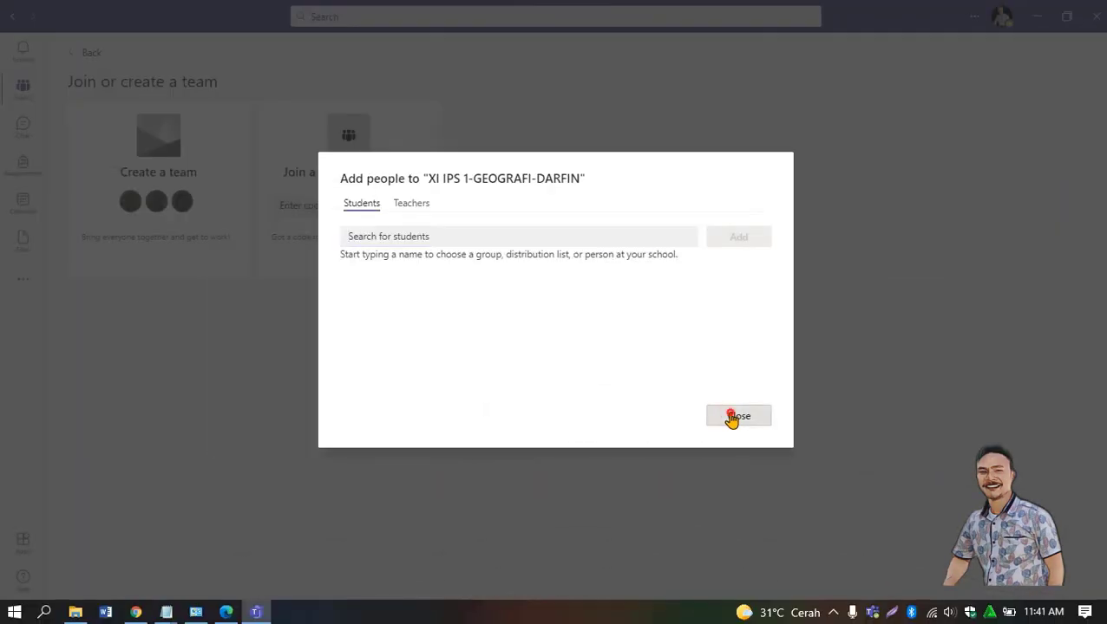
pyautogui.click(737, 417)
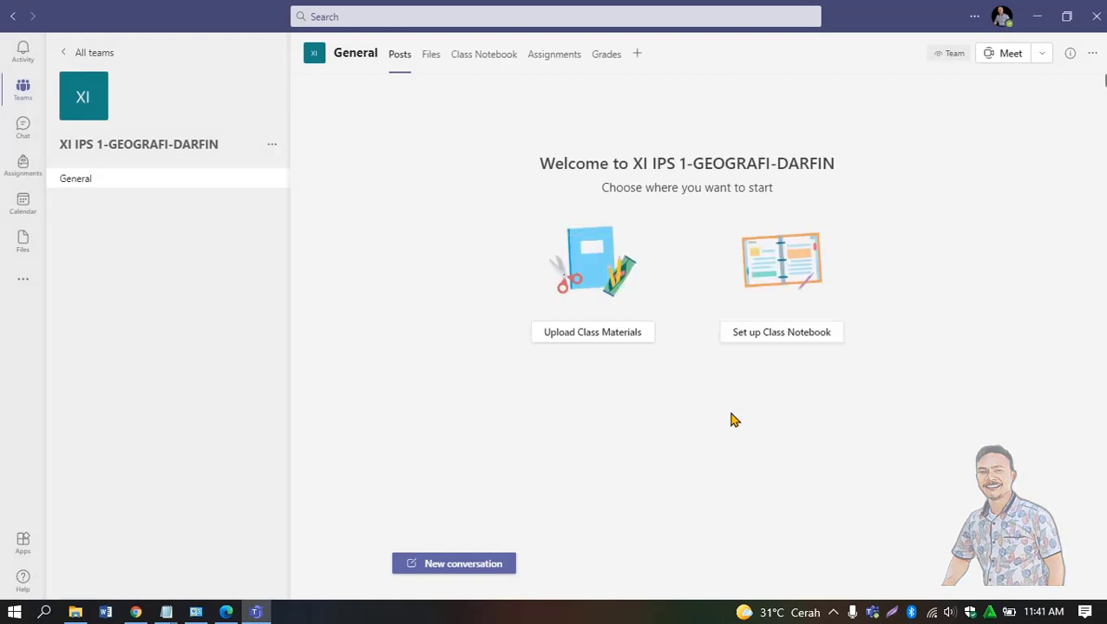
# - Change the avatar of the new XI IPS 1 Geografi team to the orange shoe picture
pyautogui.click(91, 54)
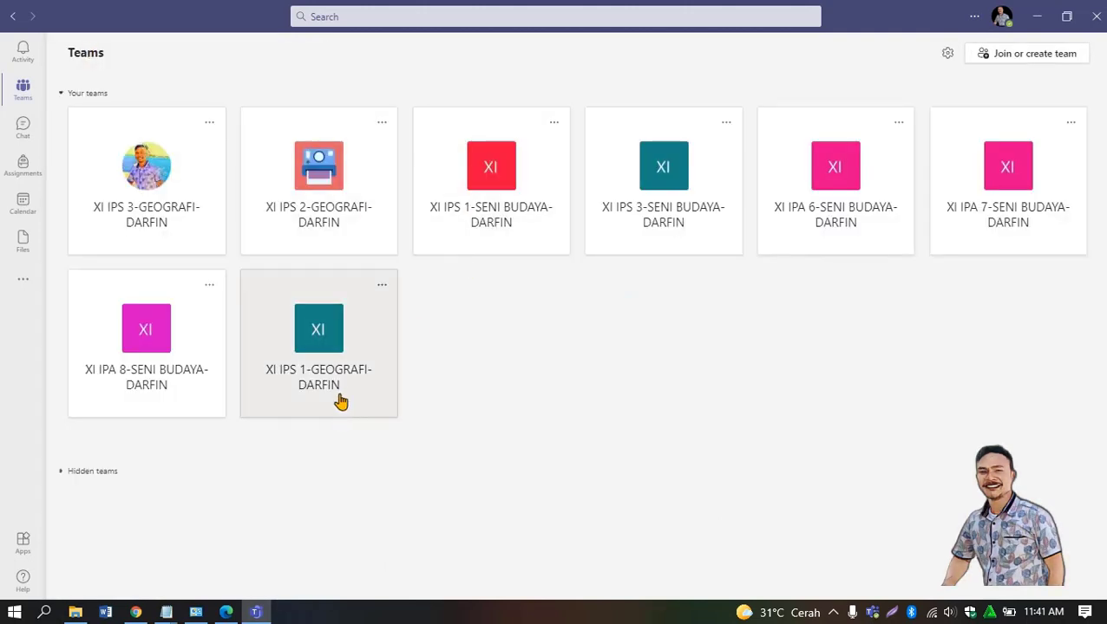
pyautogui.click(381, 290)
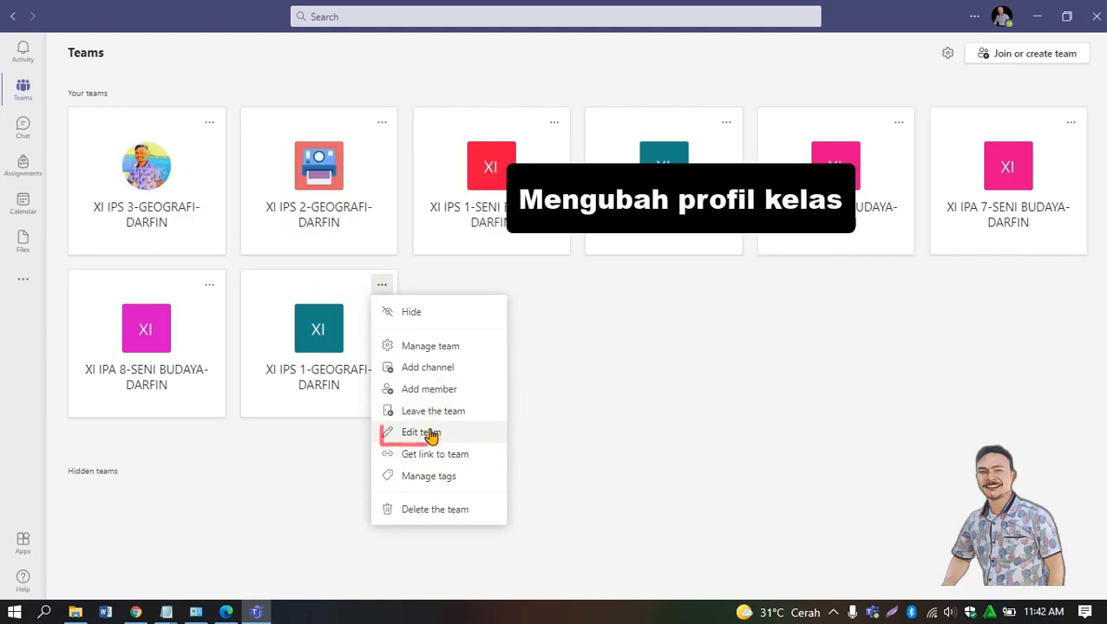
pyautogui.click(431, 434)
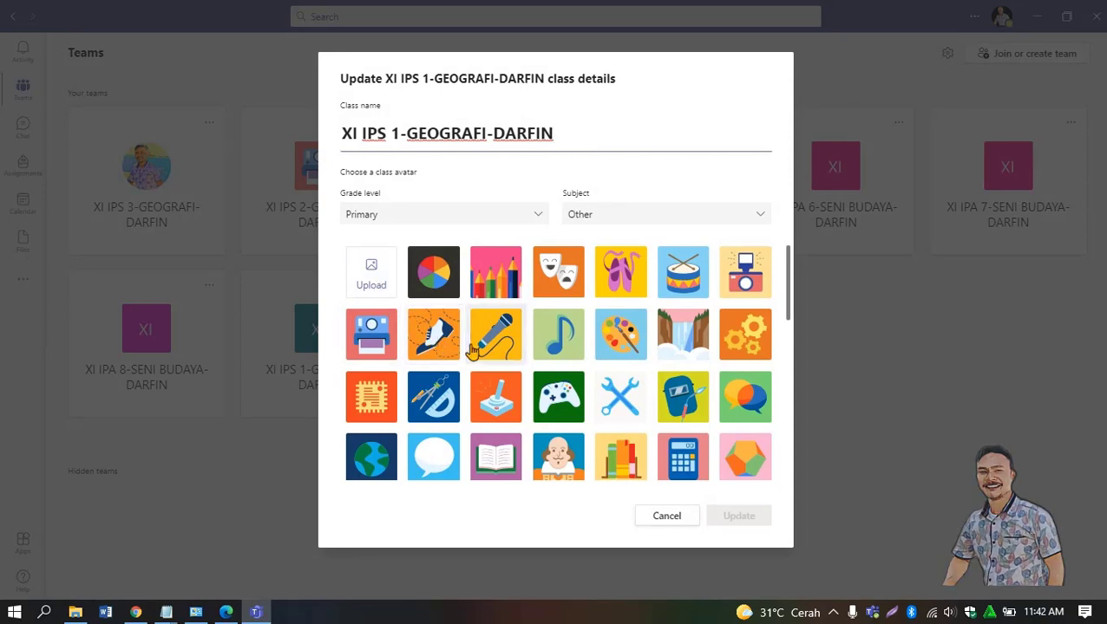
pyautogui.click(427, 349)
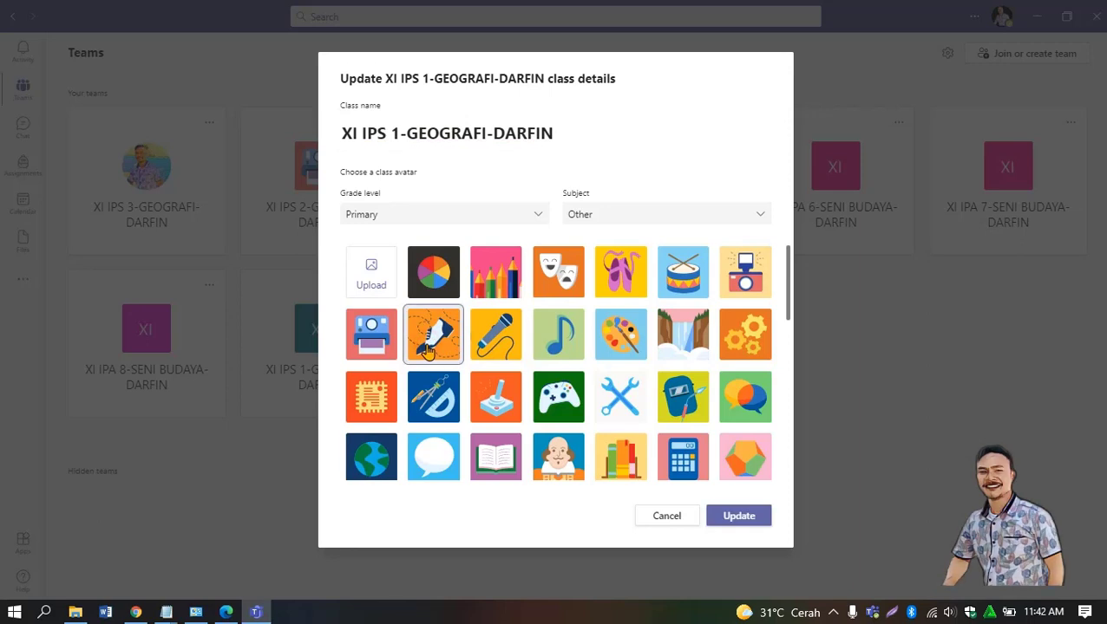
pyautogui.click(739, 516)
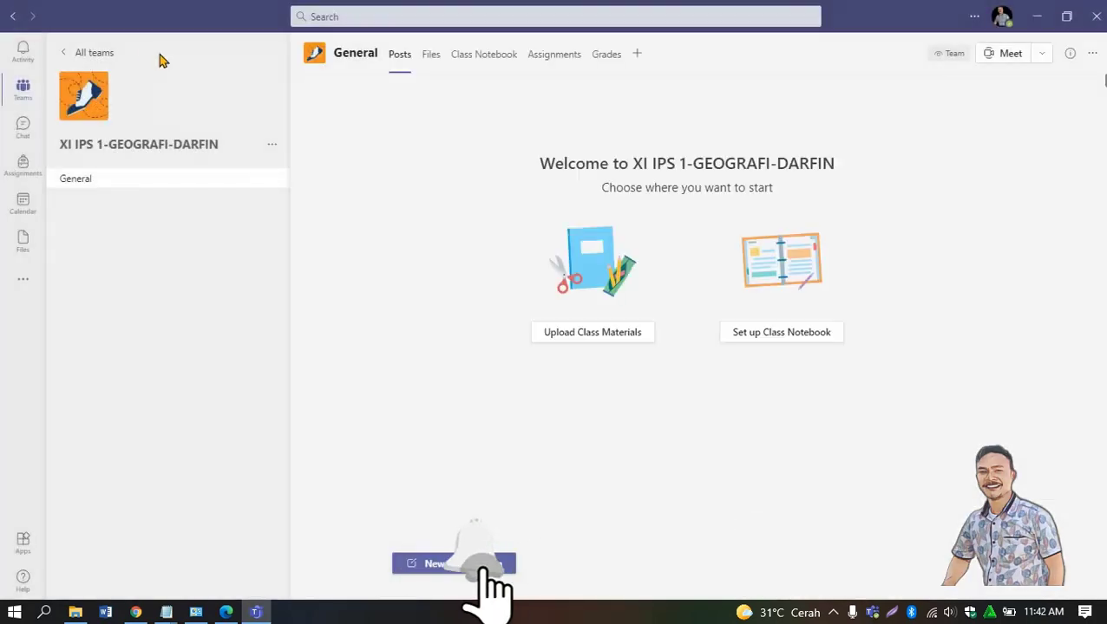
# - Copy the link to the XI IPS 1 Geografi team from the overview of all teams
pyautogui.click(91, 52)
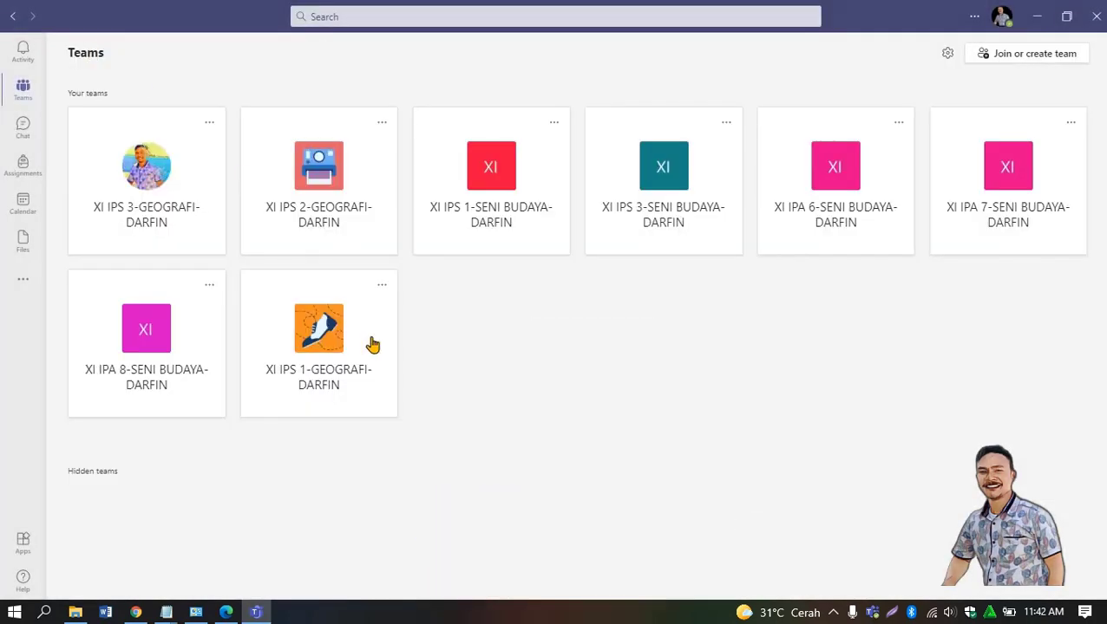
pyautogui.click(381, 288)
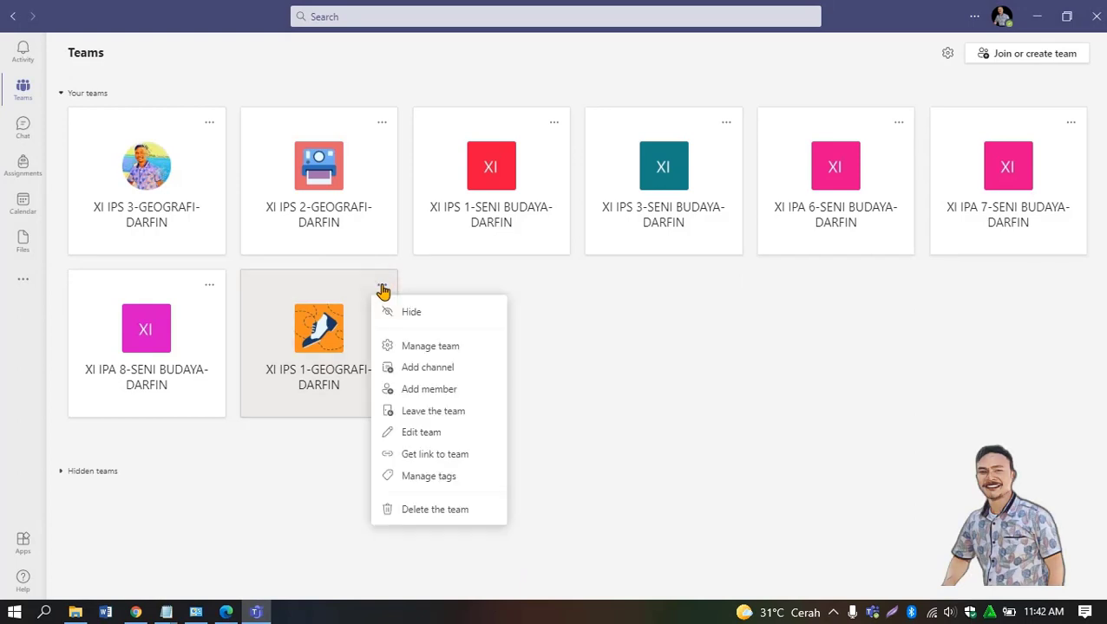
pyautogui.click(445, 457)
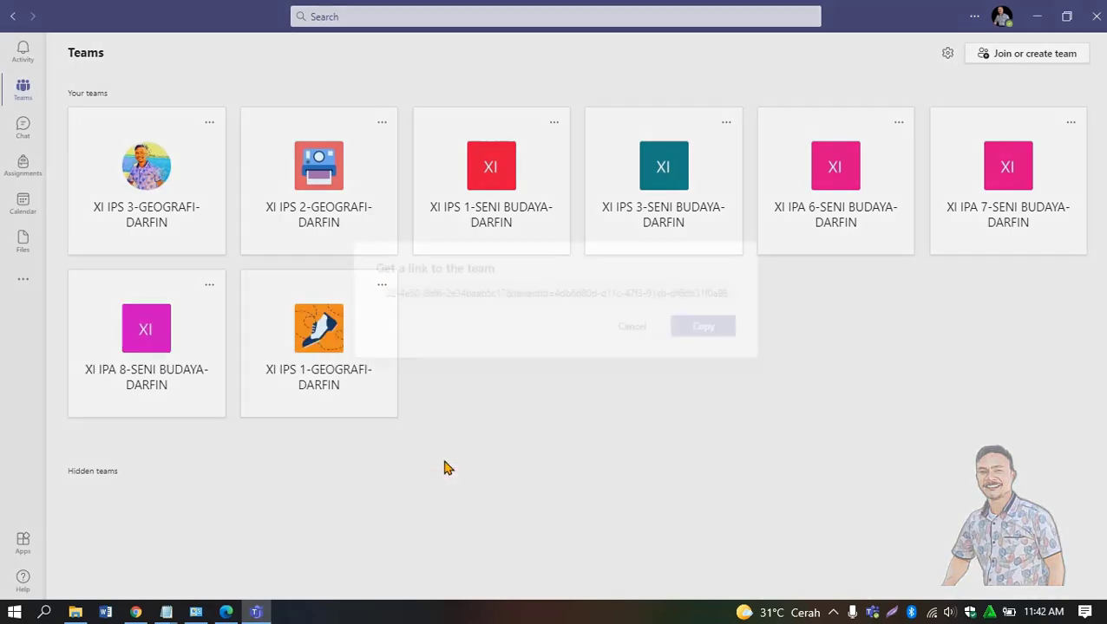
pyautogui.click(695, 336)
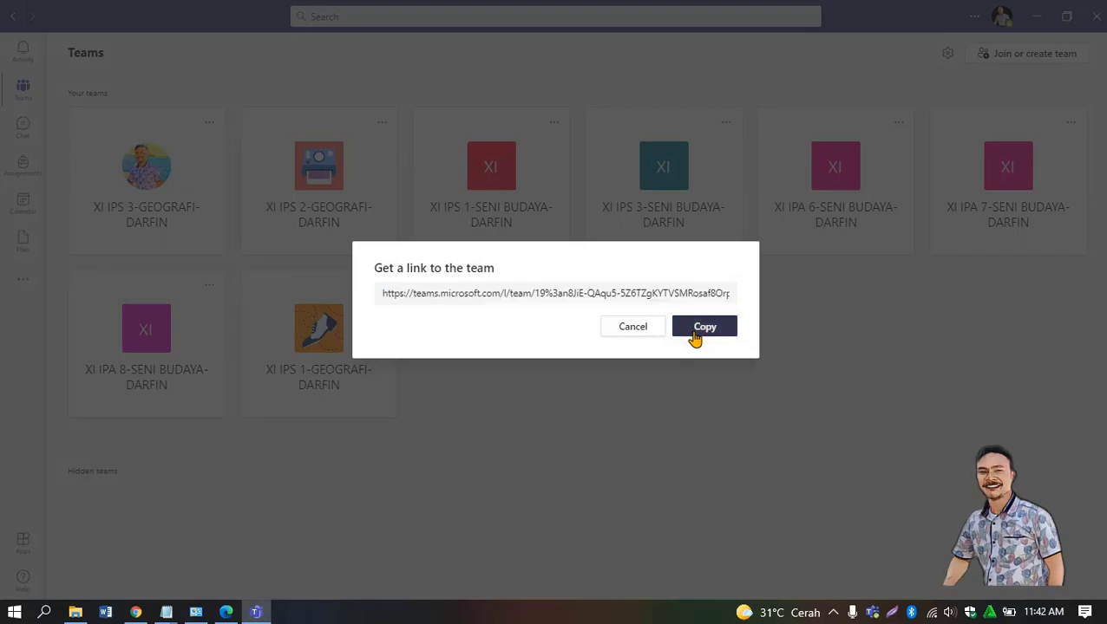
# - Switch to WhatsApp Web in Chrome, search for "XI IPS 1" and open the group GEOGRAFI XI IPS 1 21-22
pyautogui.click(137, 612)
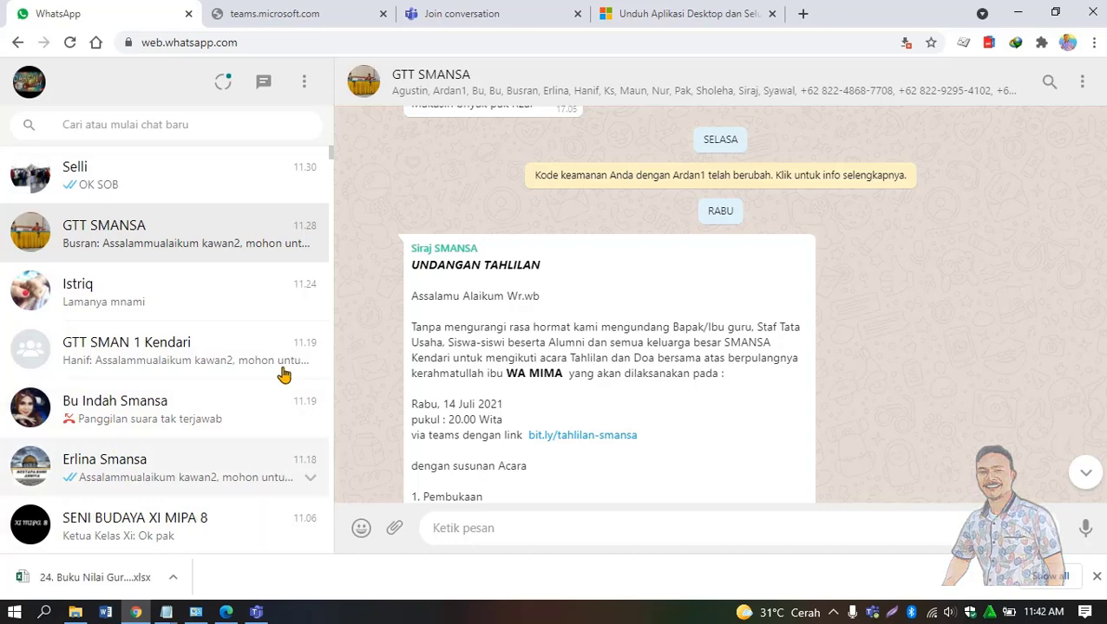
pyautogui.click(201, 125)
pyautogui.write('XI IPS')
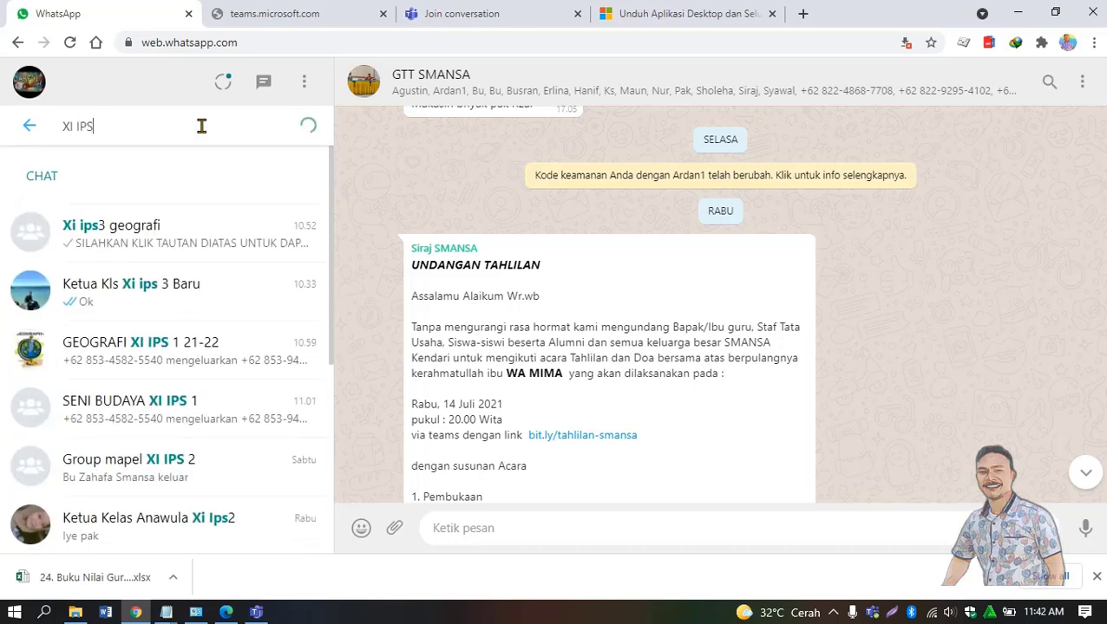
pyautogui.write(' 1')
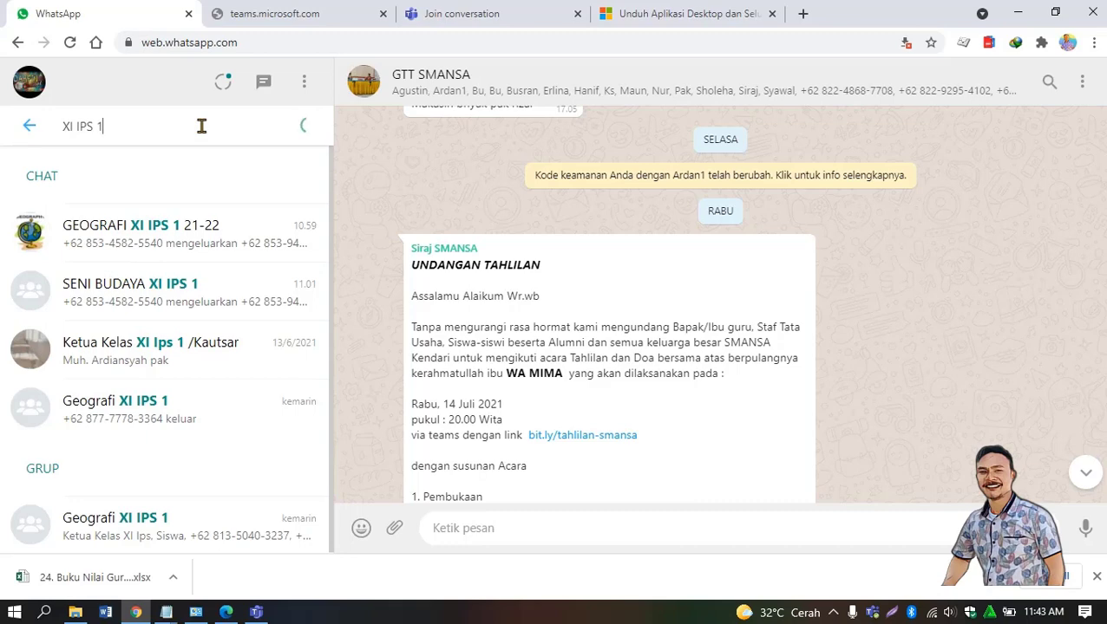
pyautogui.click(201, 242)
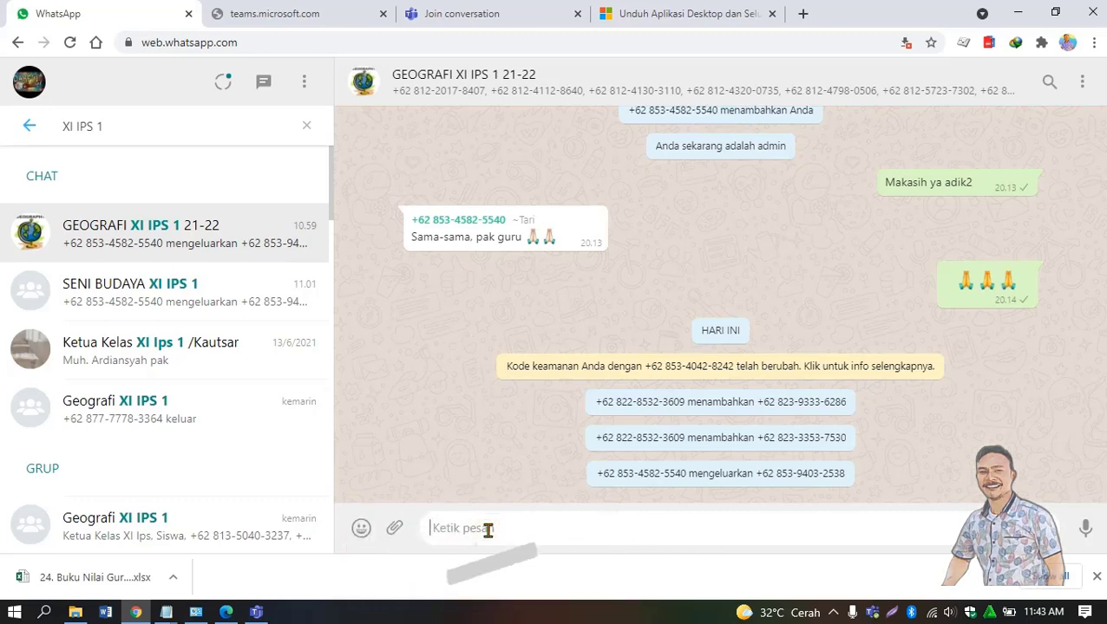
# - Paste the copied team link into the group chat and send it
pyautogui.rightClick(489, 528)
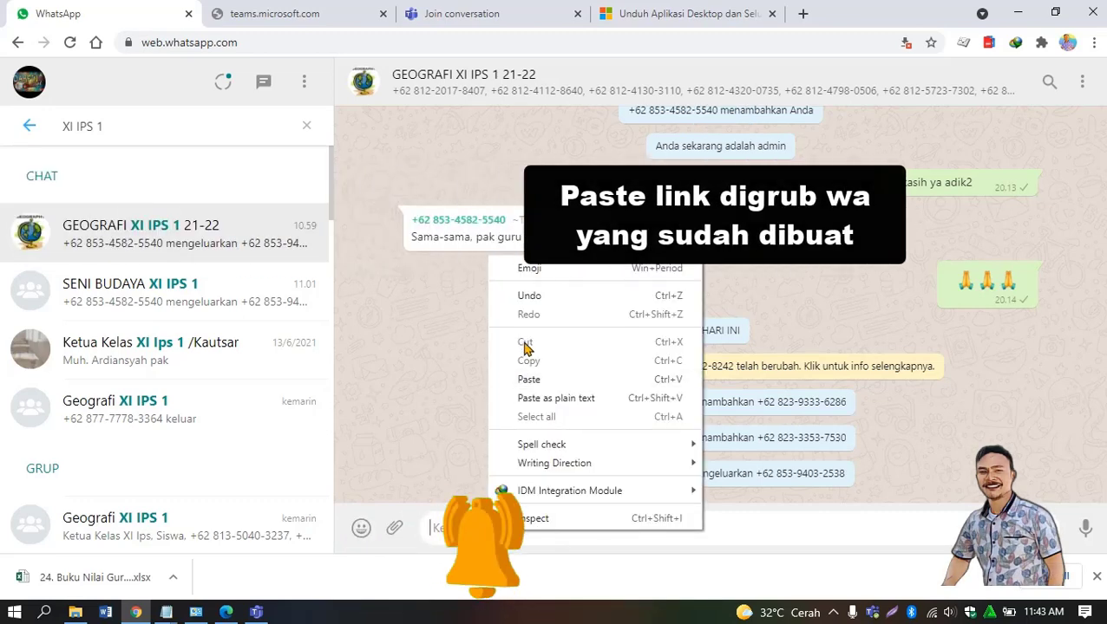
pyautogui.click(529, 379)
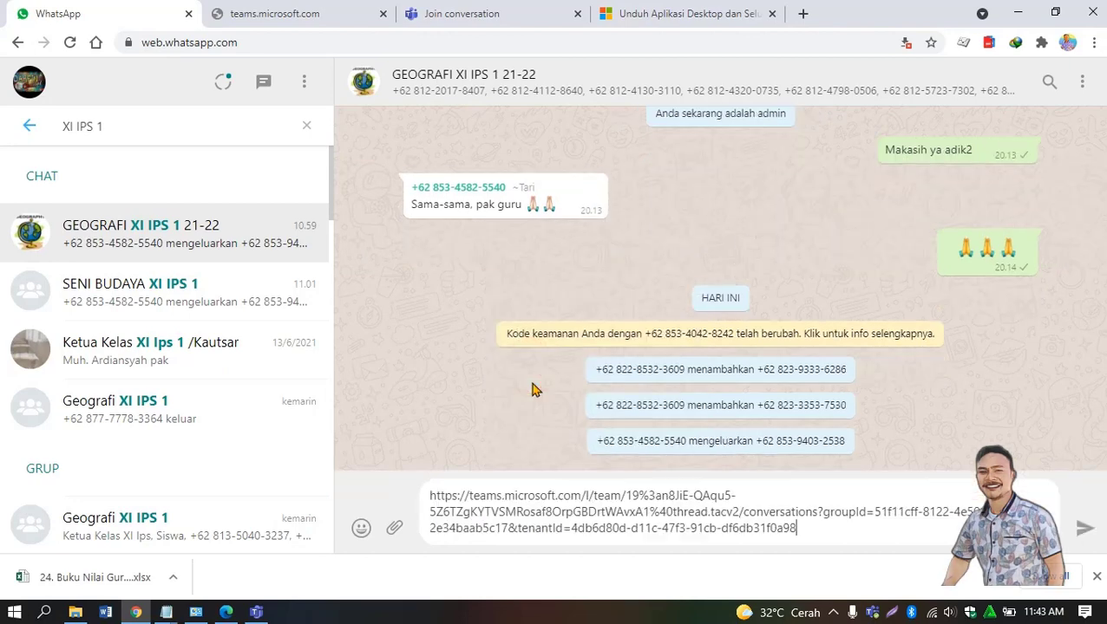
pyautogui.click(1079, 532)
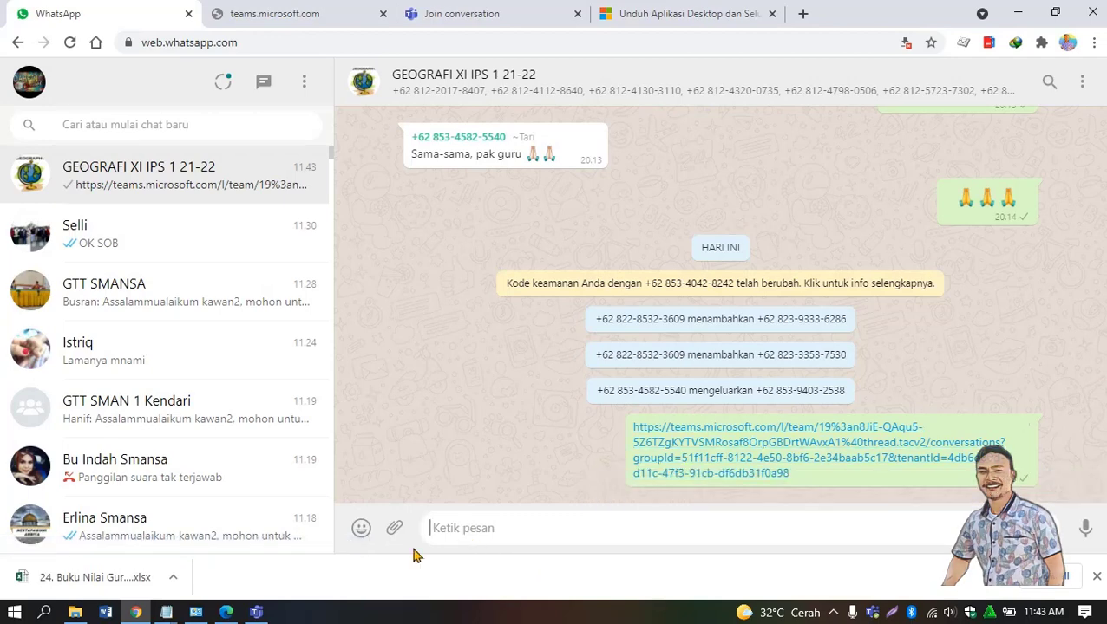
# - Switch back to Microsoft Teams and accept the student's request to join the XI IPS 1 Geografi team
pyautogui.moveTo(256, 613)
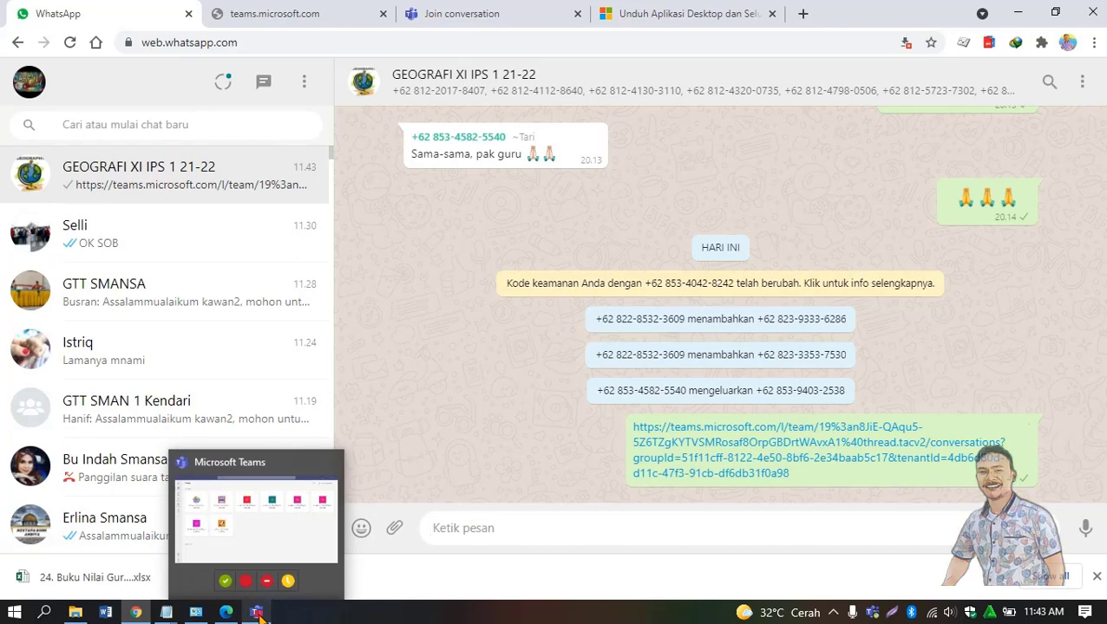
pyautogui.click(256, 612)
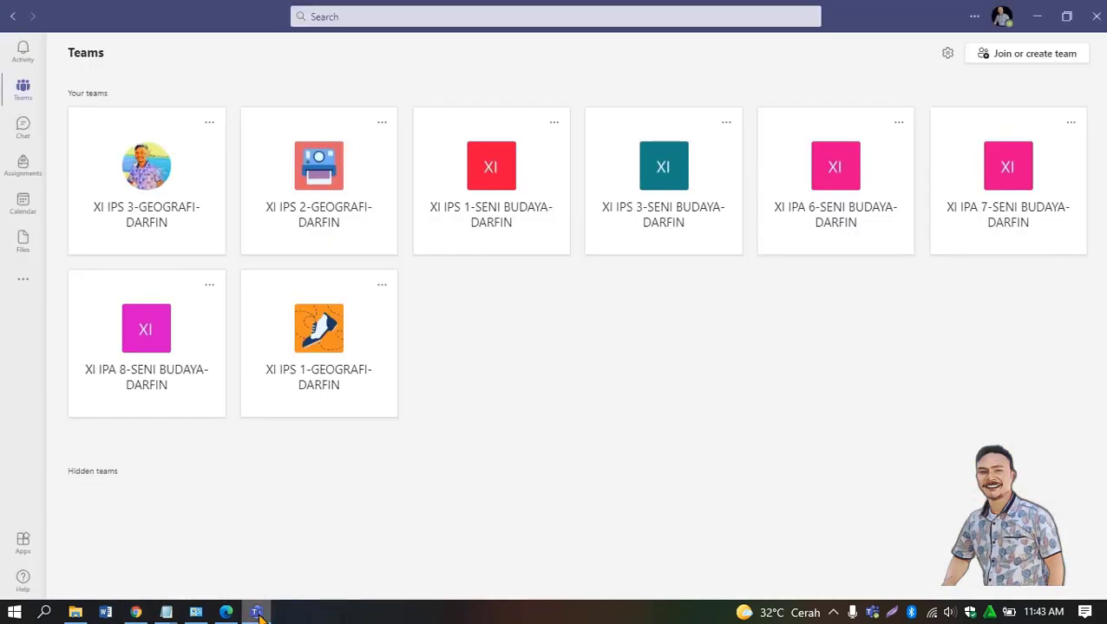
pyautogui.click(23, 54)
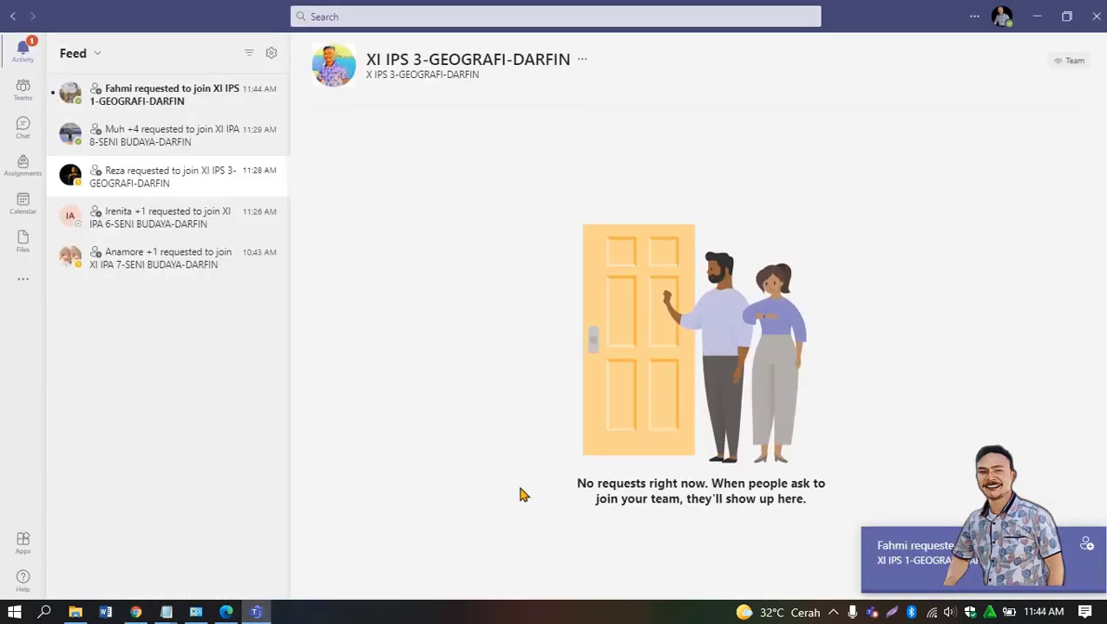
pyautogui.click(241, 100)
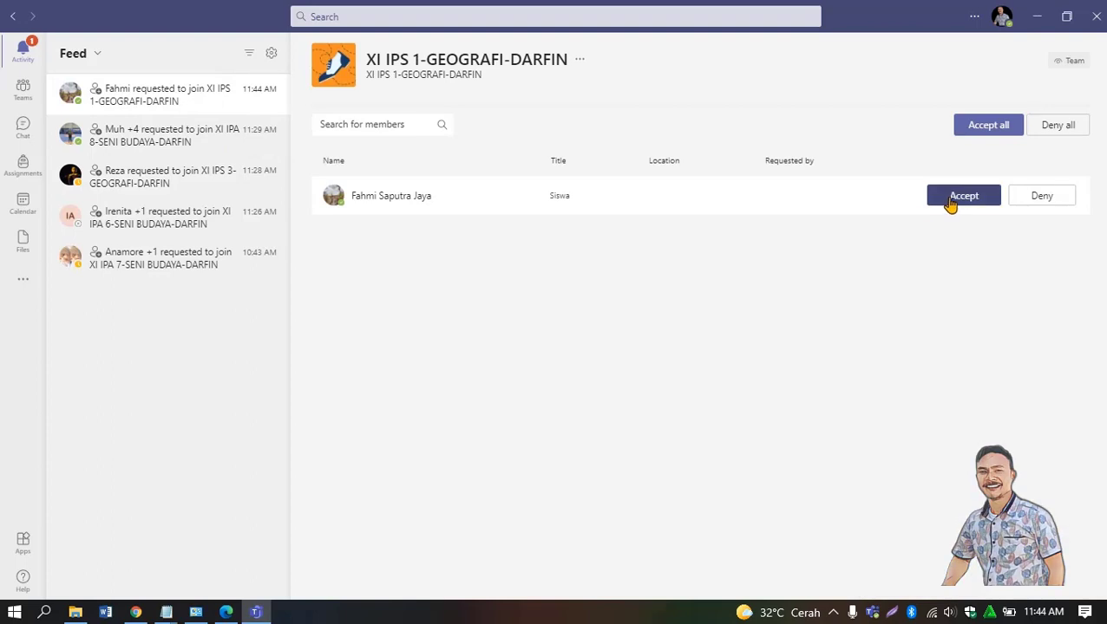
pyautogui.click(951, 200)
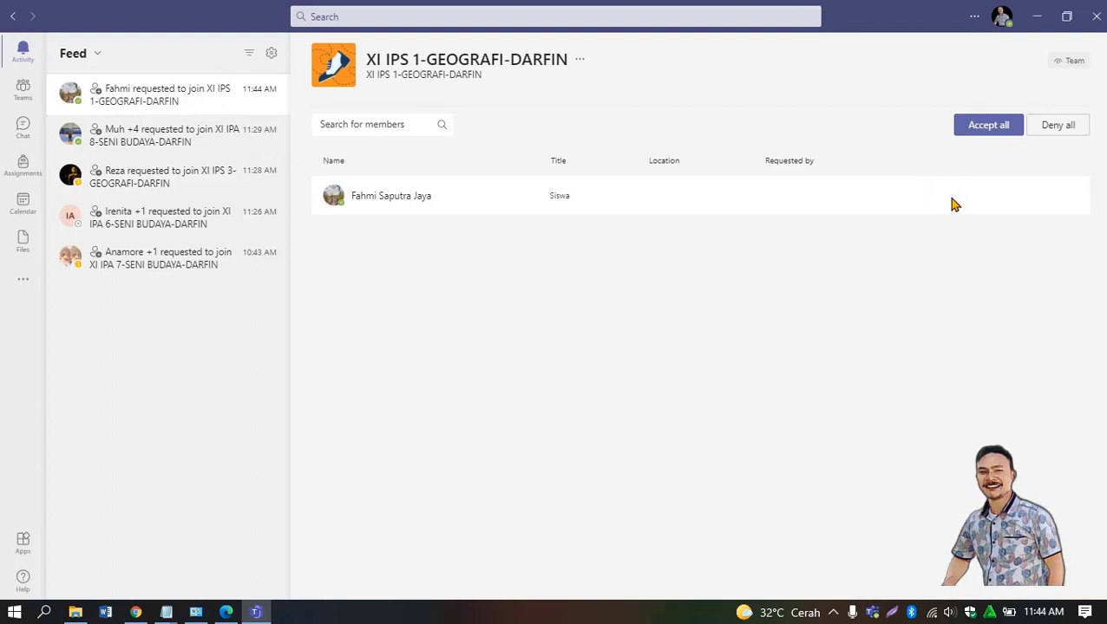
# - Open the management page of the XI IPS 1 Geografi team and examine its members and guests list
pyautogui.click(14, 19)
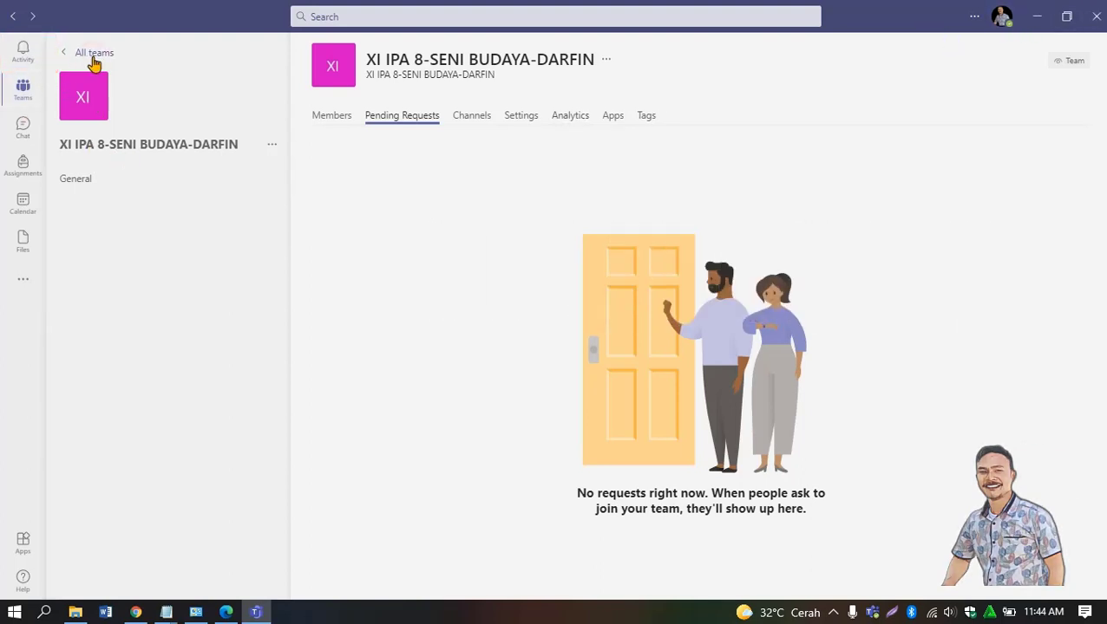
pyautogui.click(93, 54)
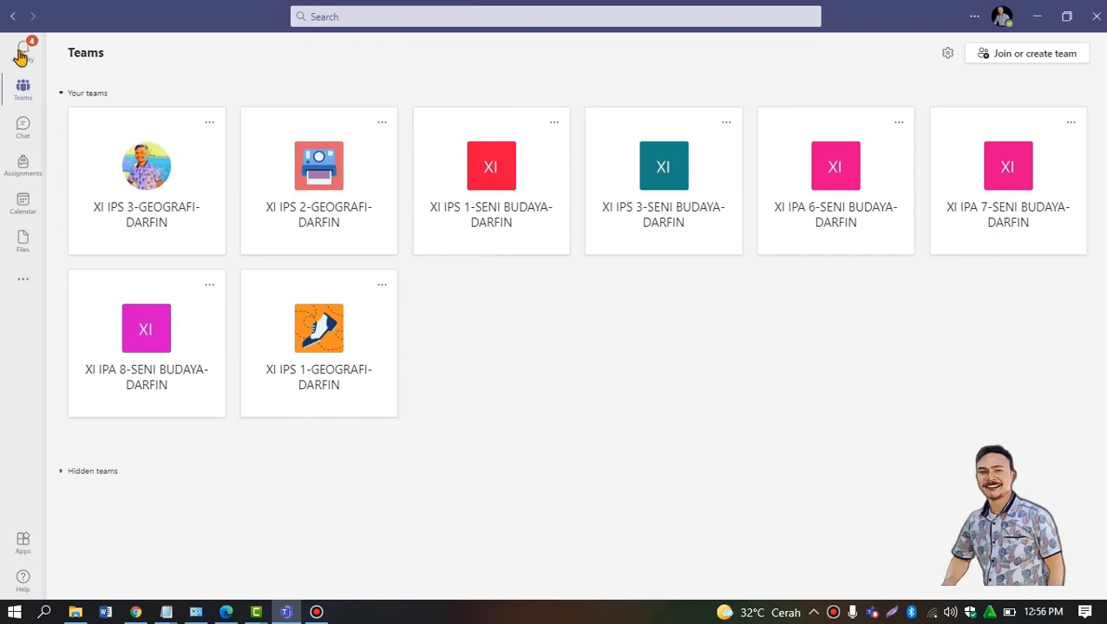
pyautogui.click(380, 287)
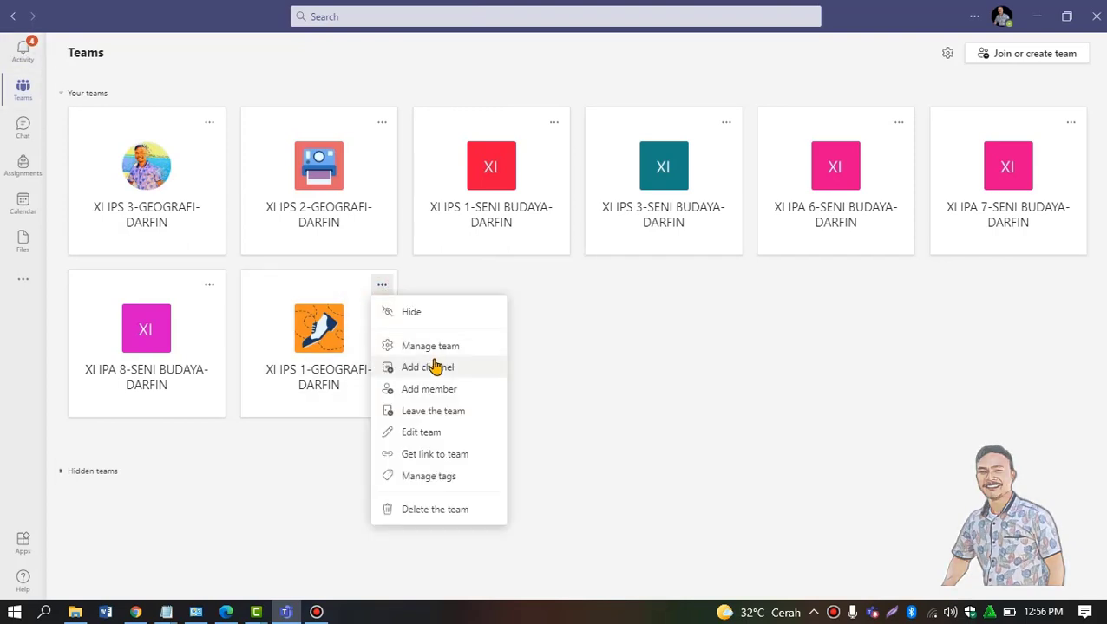
pyautogui.click(449, 348)
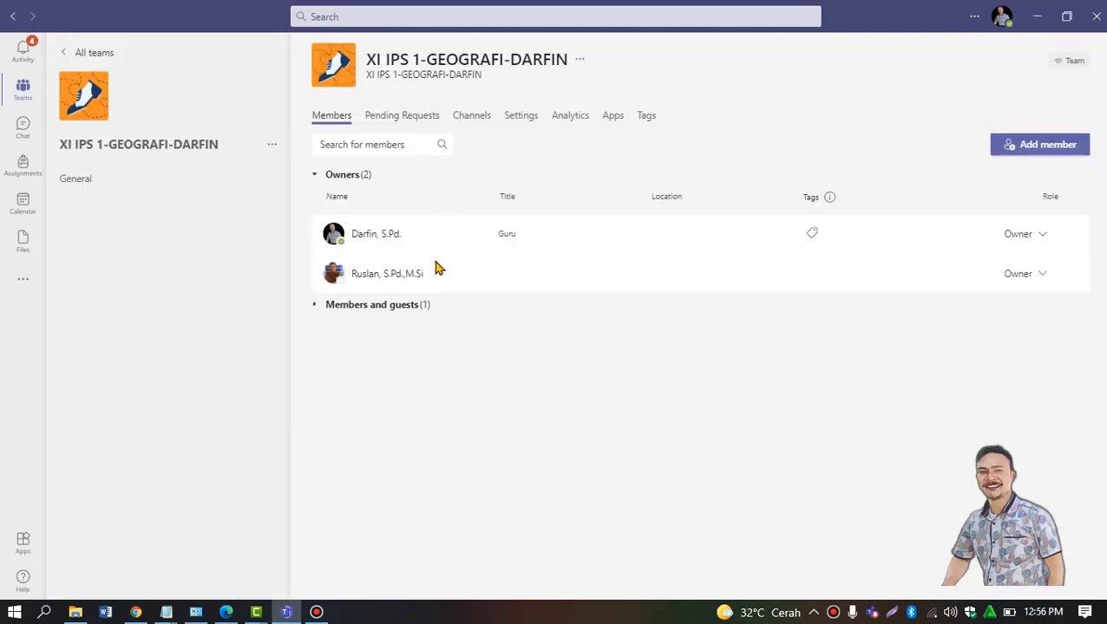
pyautogui.click(414, 307)
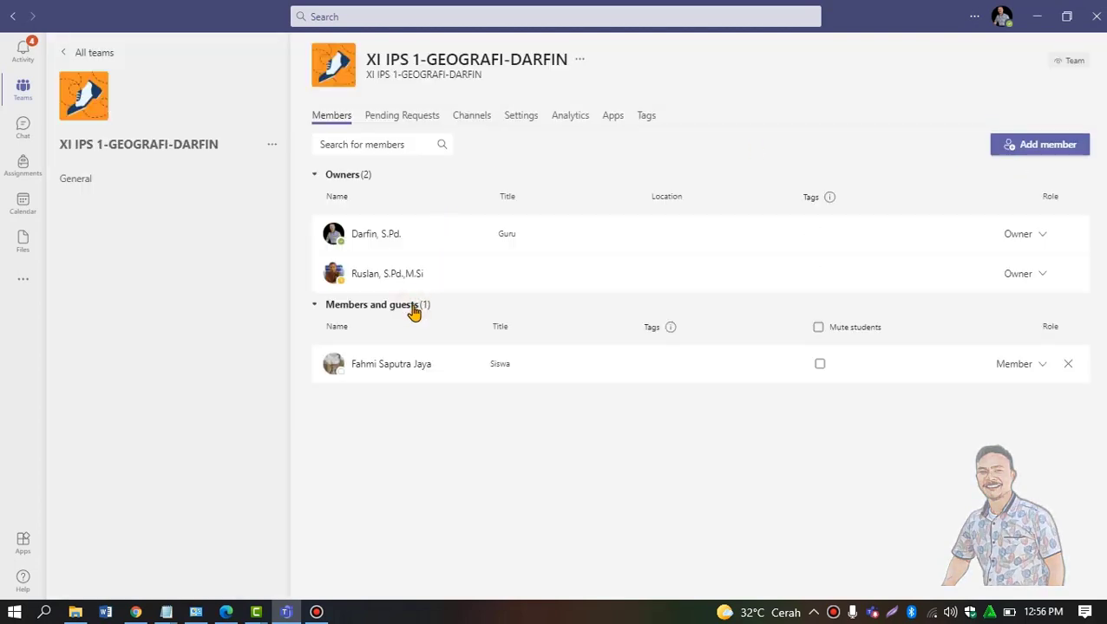